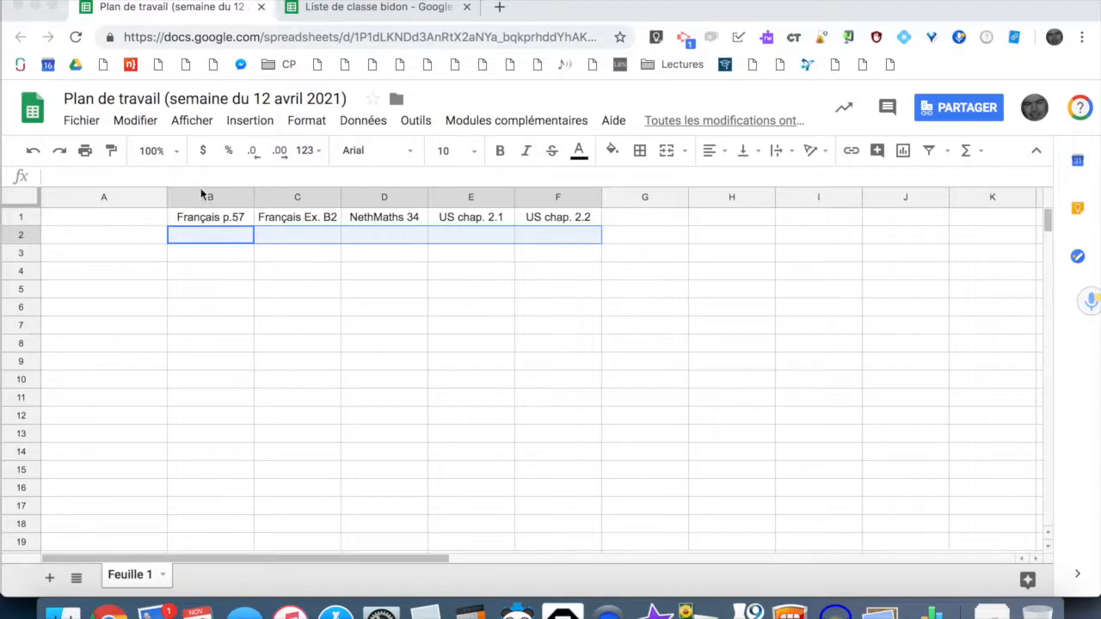
- Switch to the Liste de classe bidon spreadsheet and copy the student names in A1:A19
click(387, 9)
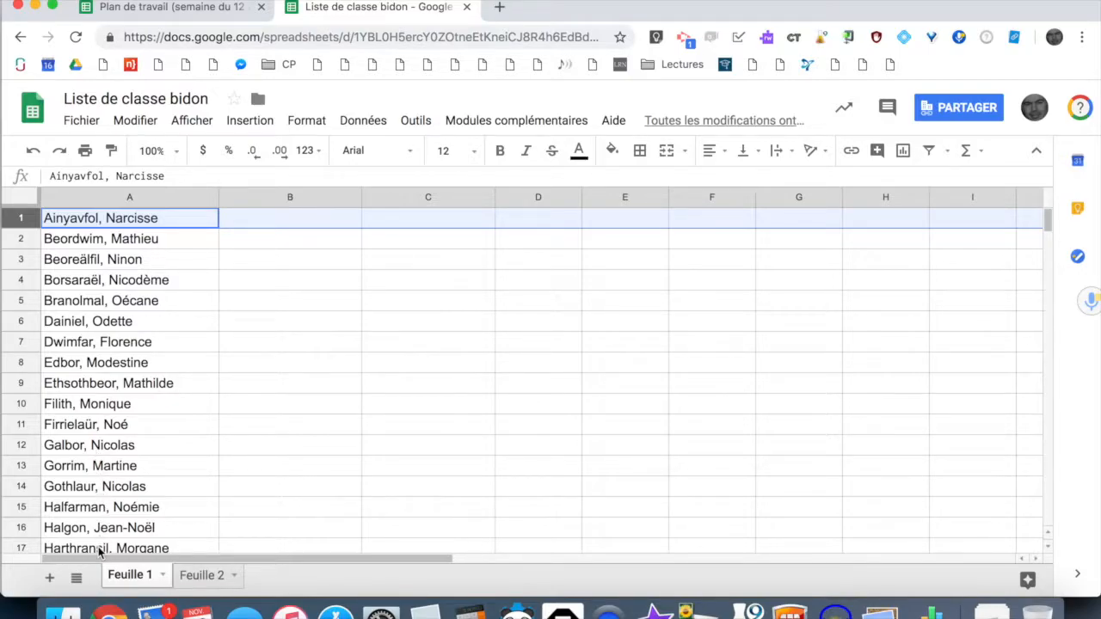
scroll(99, 553, down, 3)
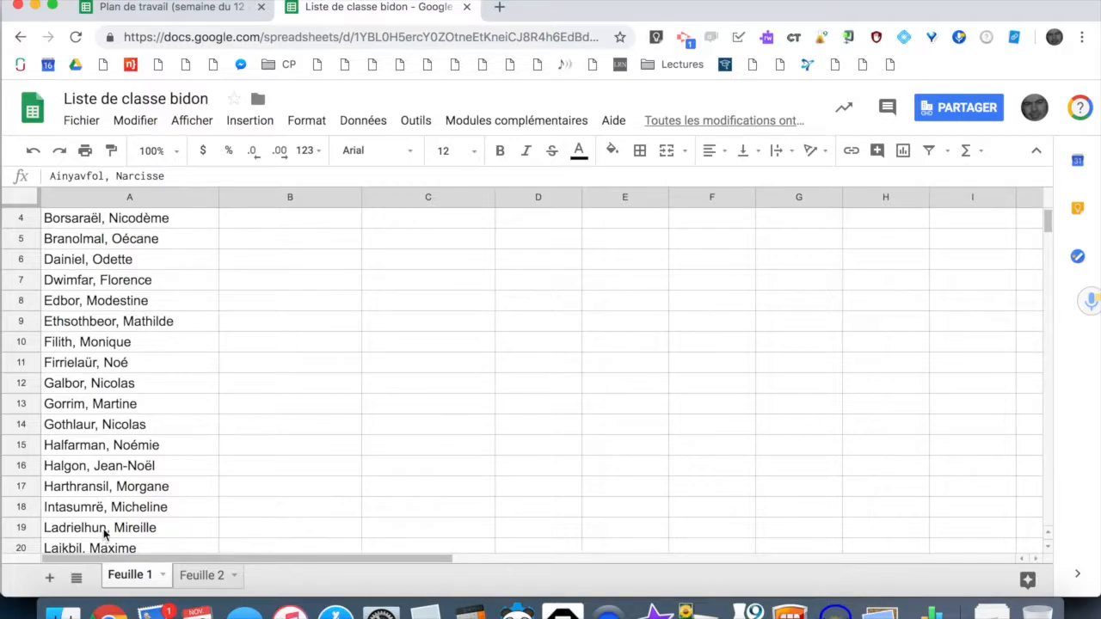
shift+click(105, 532)
scroll(105, 533, up, 3)
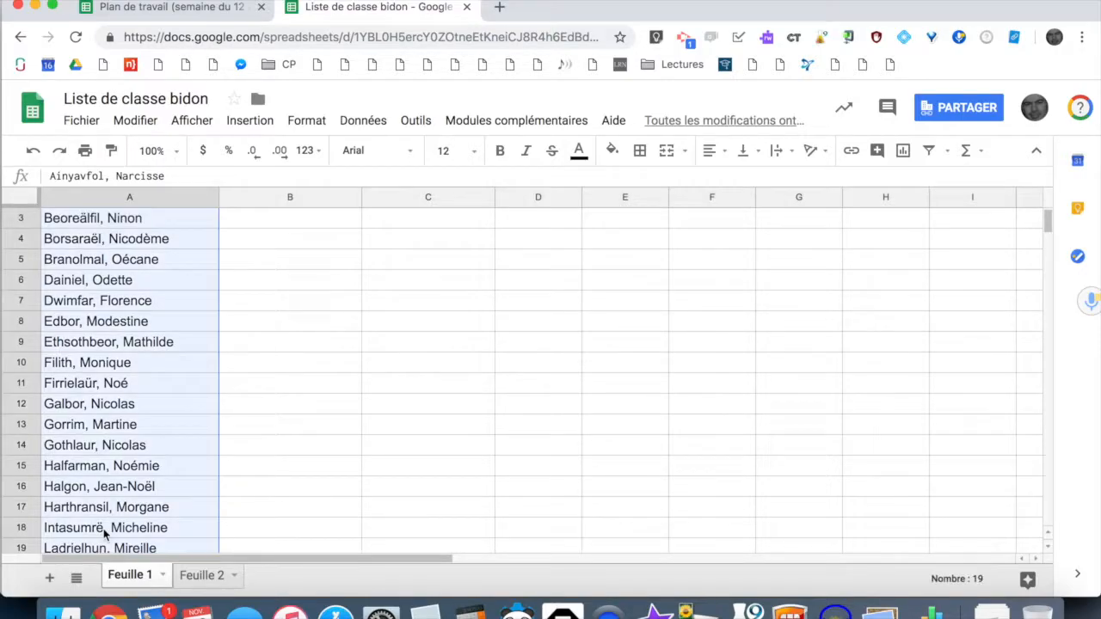
right_click(104, 407)
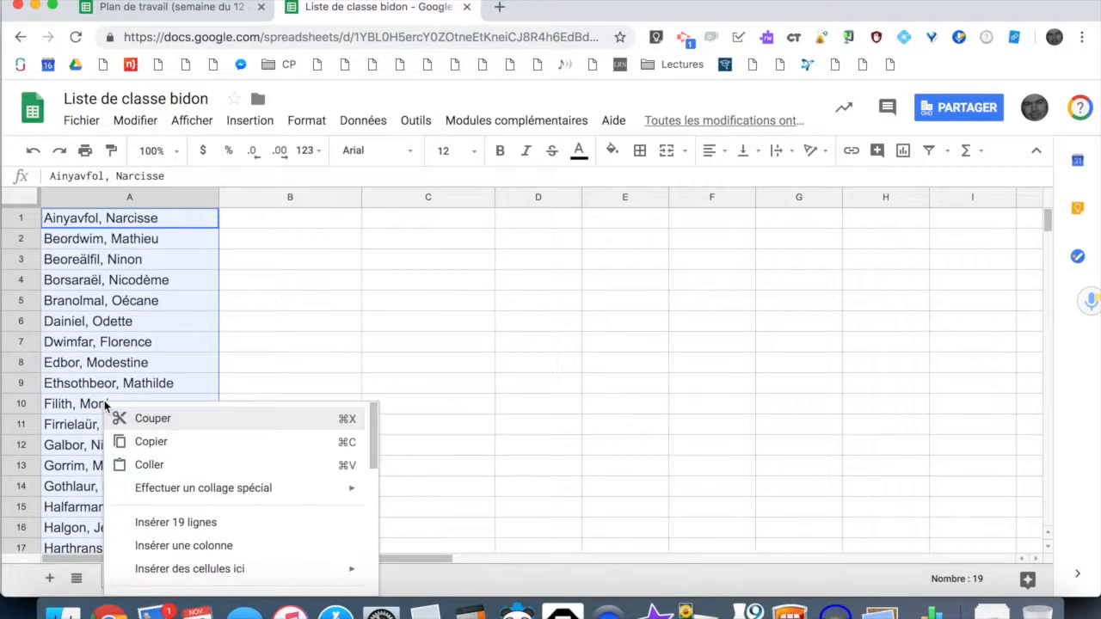
click(140, 443)
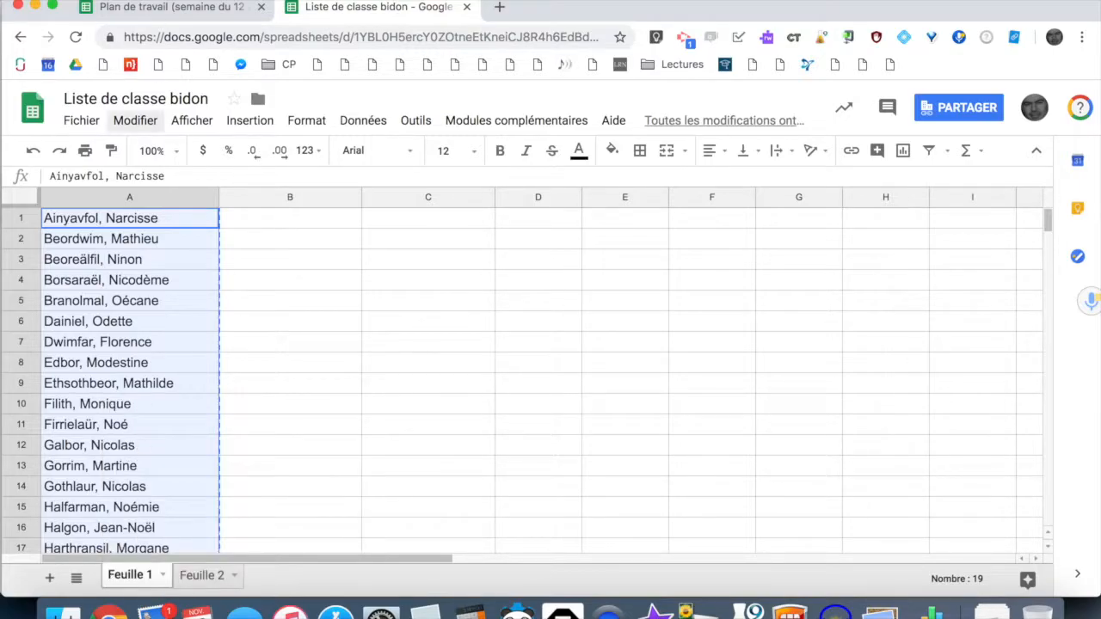
- Paste the copied student names into the Plan de travail spreadsheet, starting at cell A2
click(160, 5)
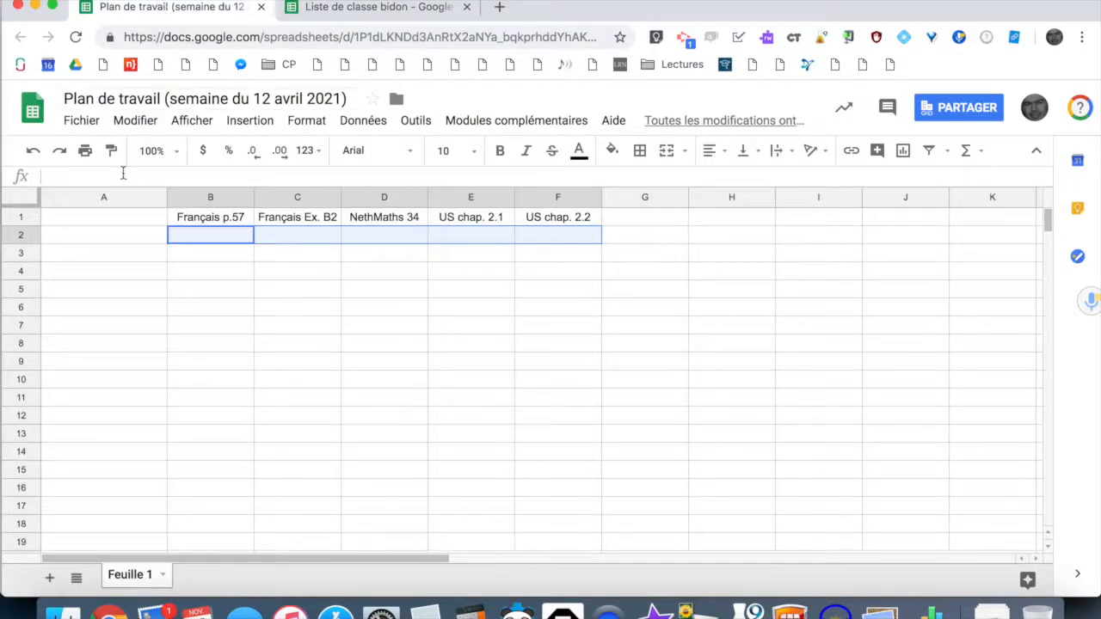
click(100, 235)
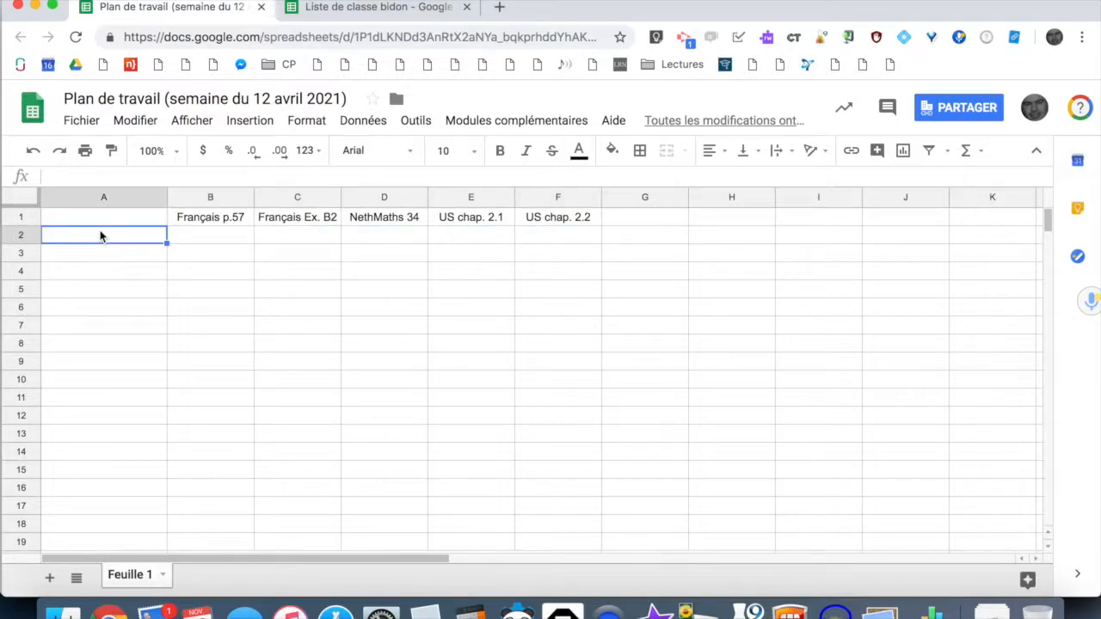
key(super+v)
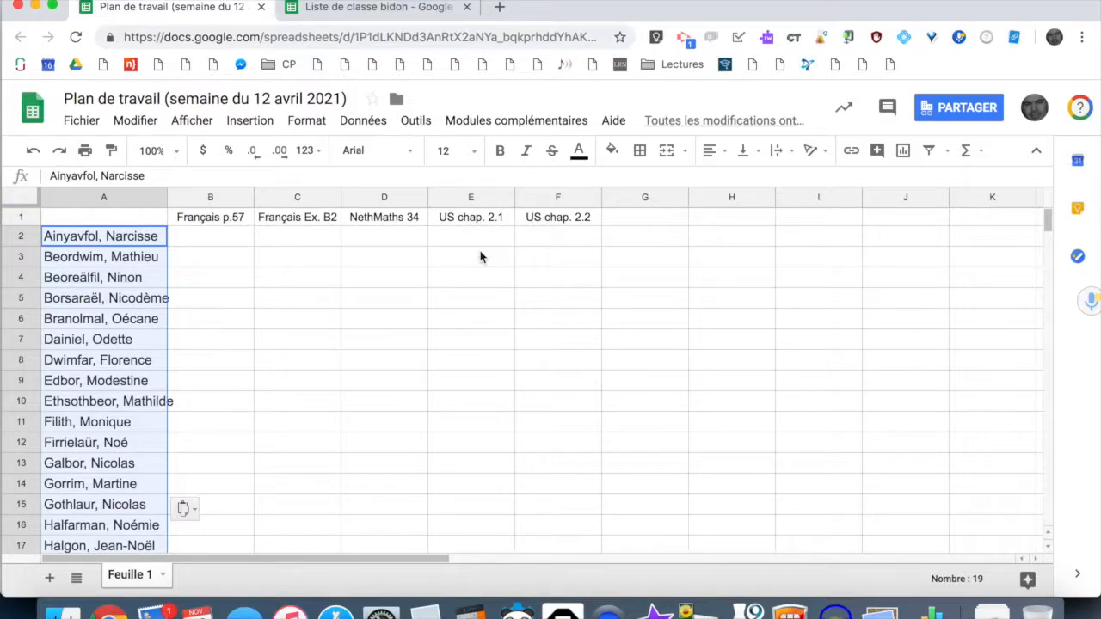
click(201, 247)
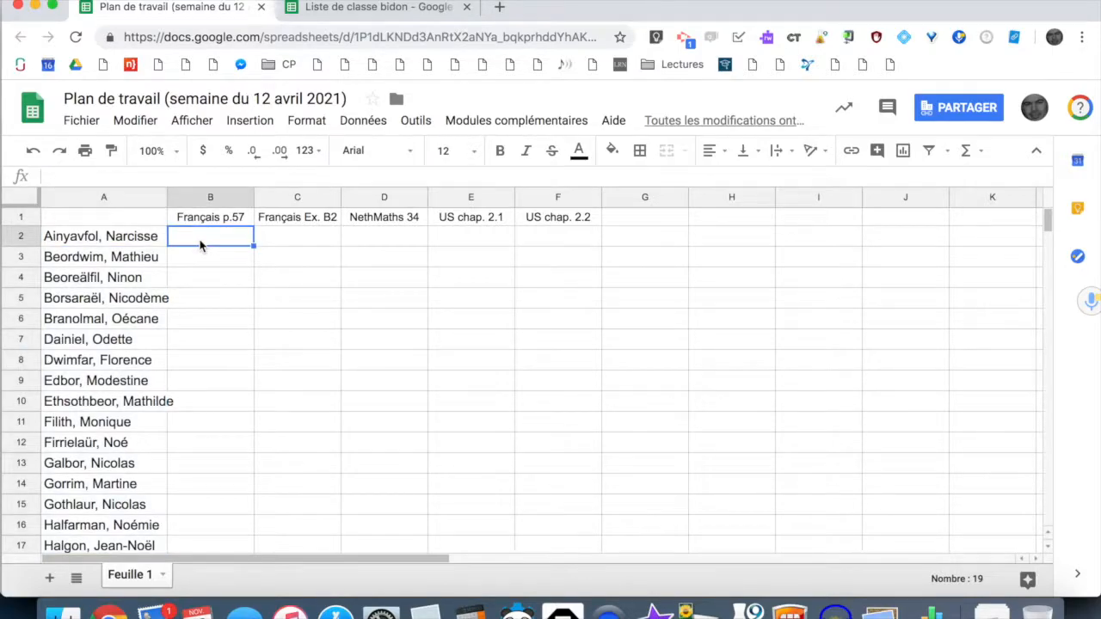
click(271, 247)
click(375, 241)
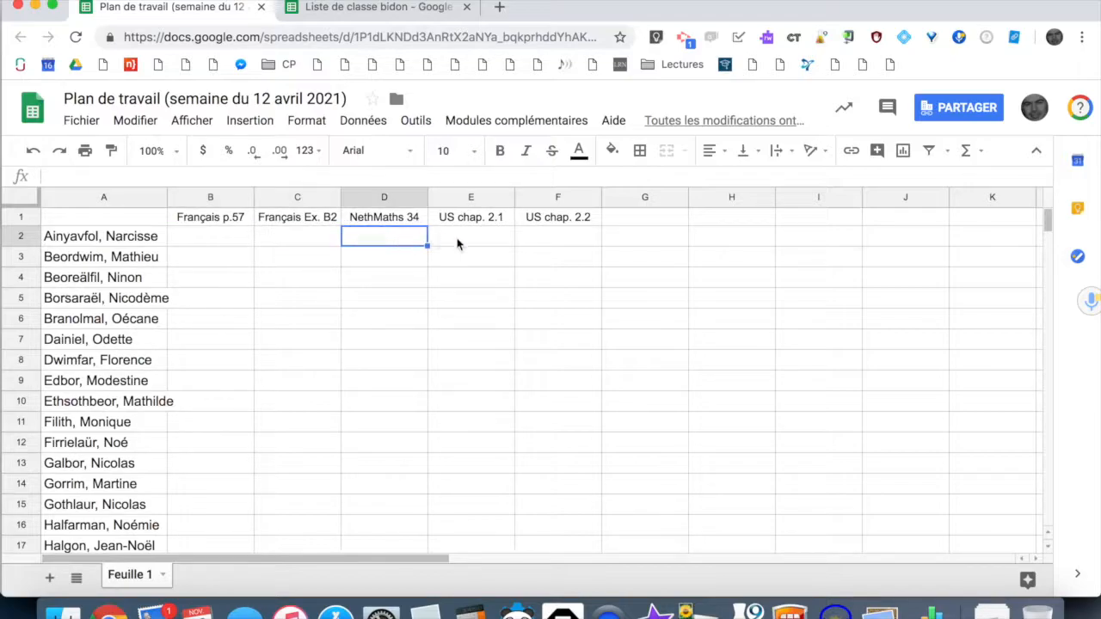
click(457, 244)
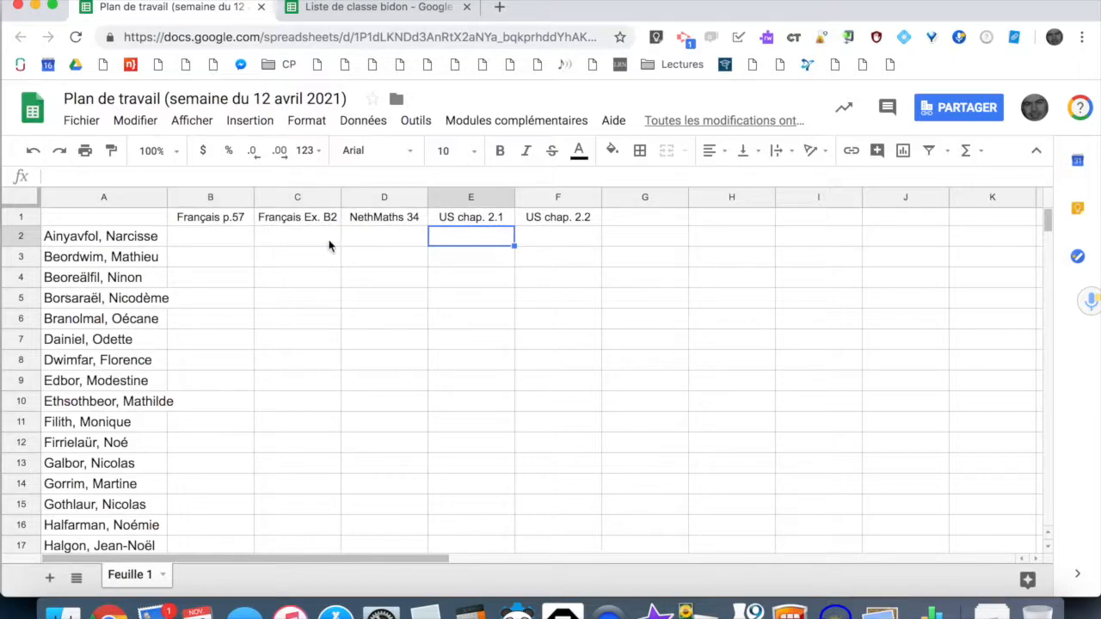
click(214, 243)
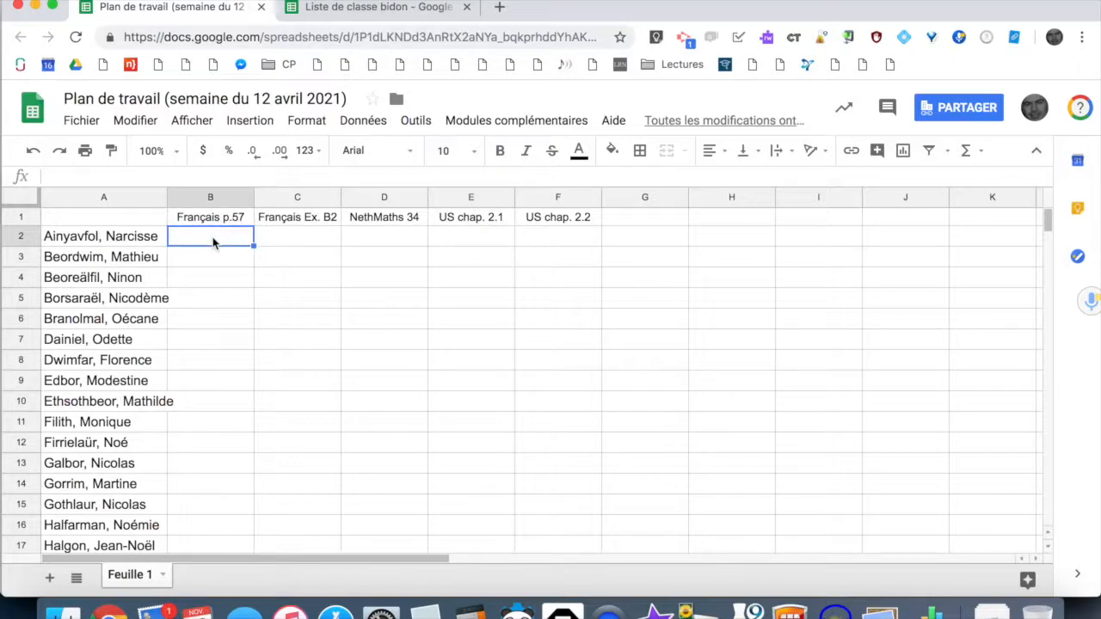
click(539, 238)
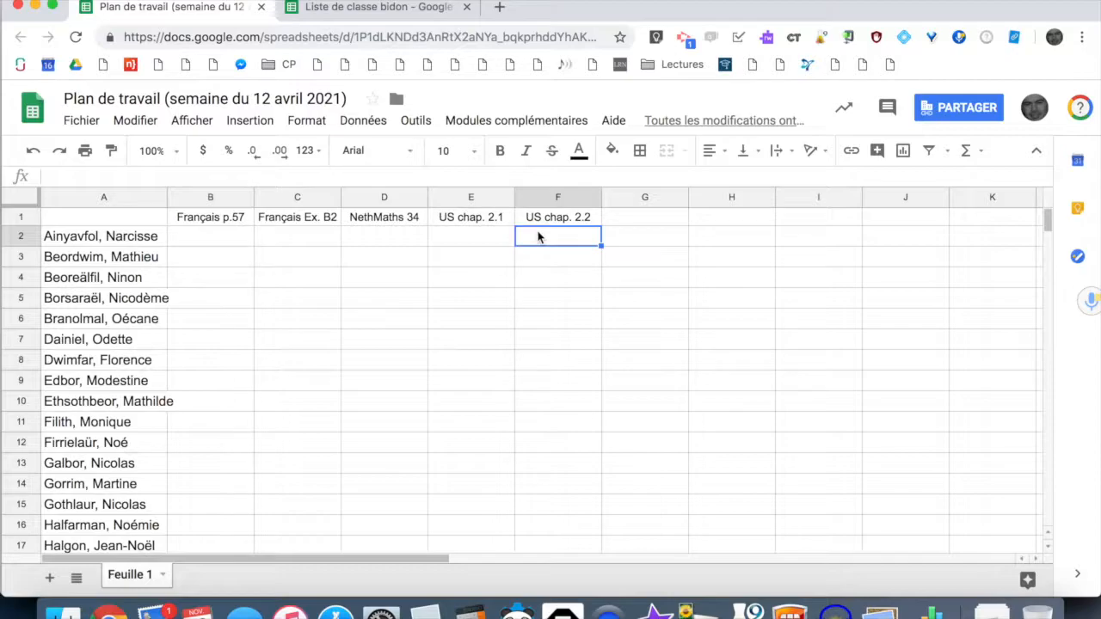
- Protect the range B2:F2, limiting its editing permissions to the owner and the first student
click(228, 238)
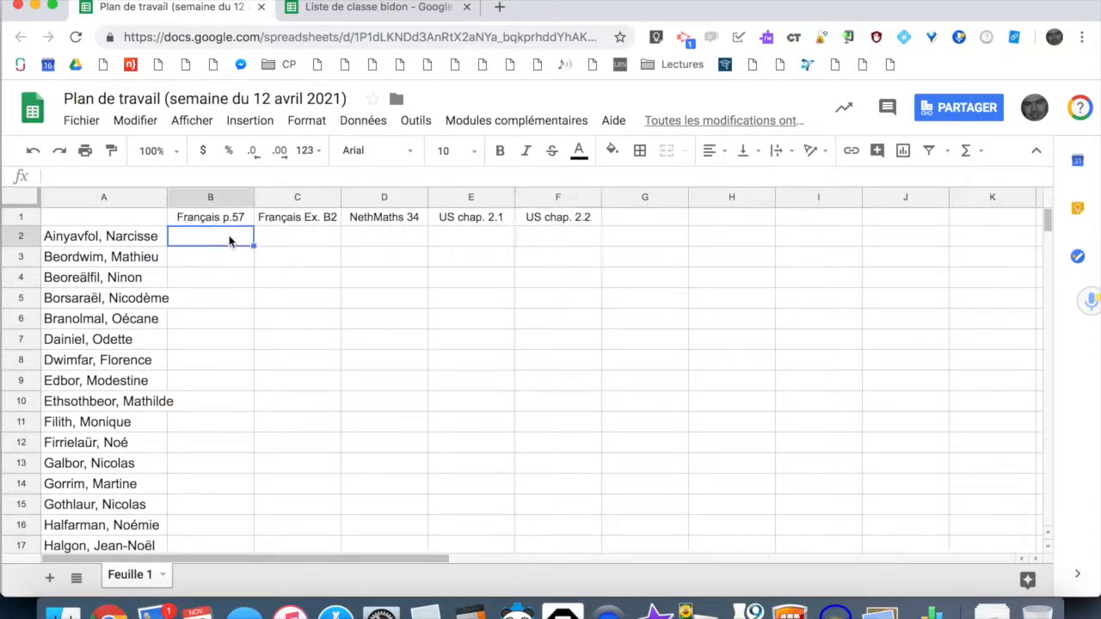
shift+click(541, 240)
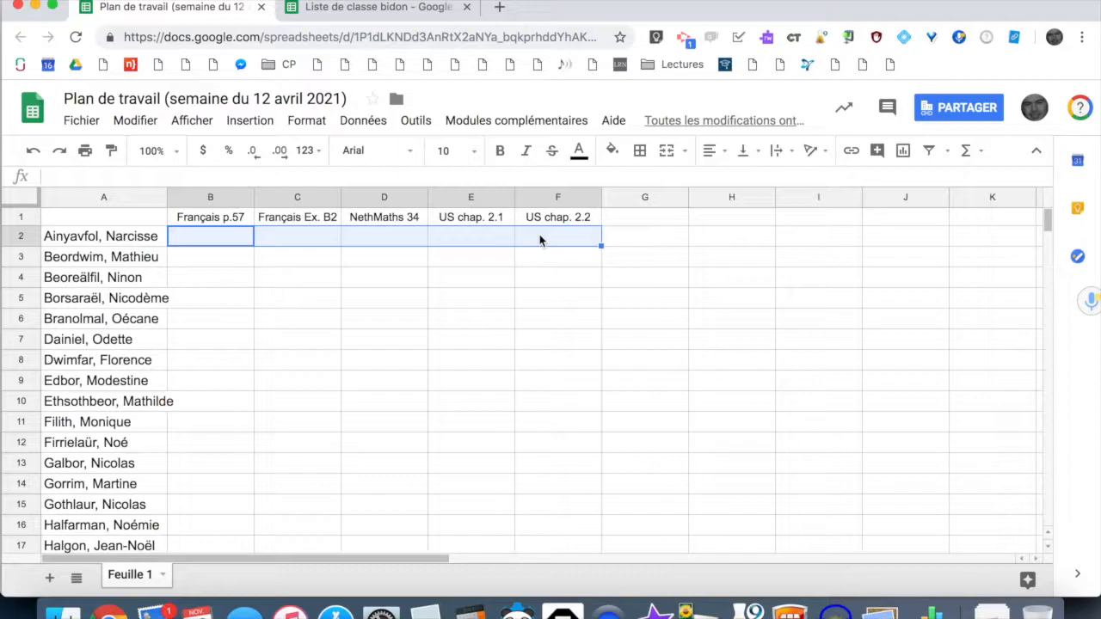
right_click(271, 237)
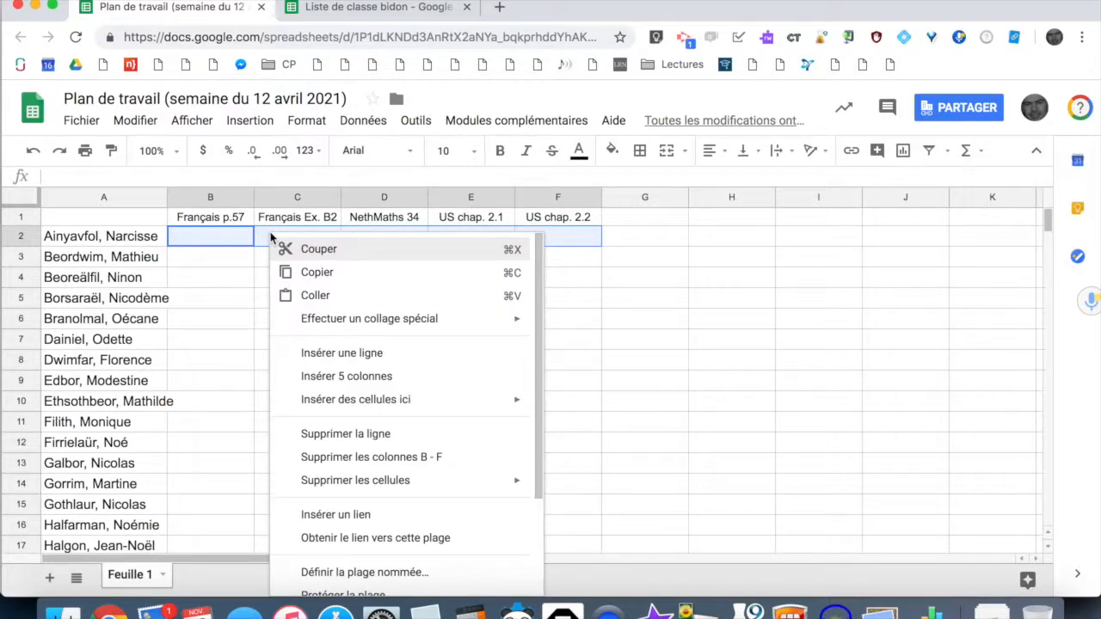
scroll(392, 452, down, 2)
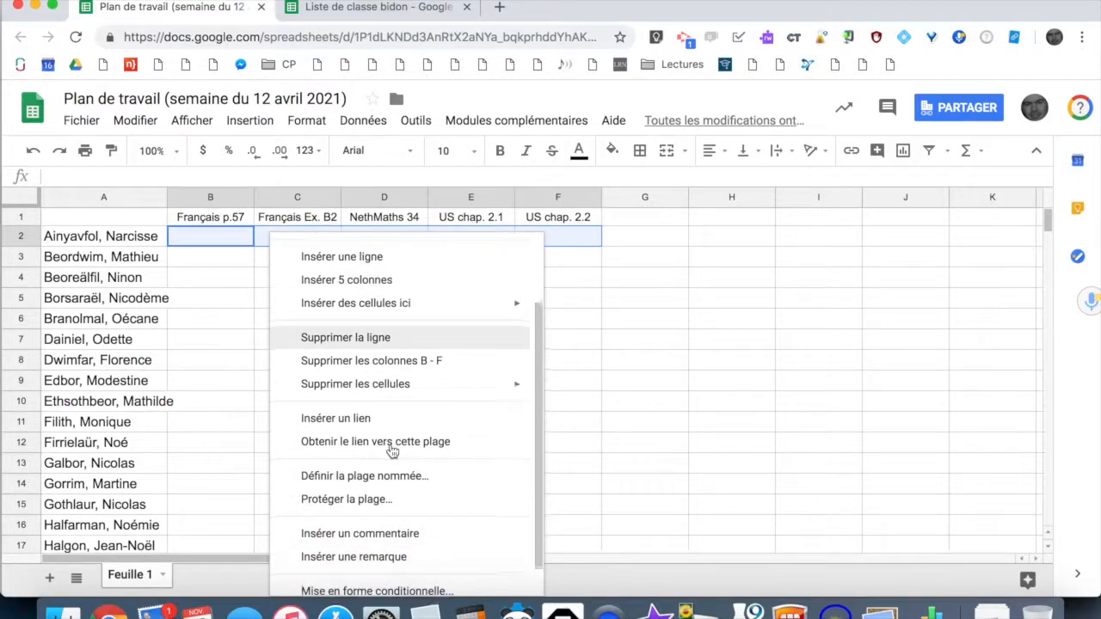
scroll(391, 452, down, 1)
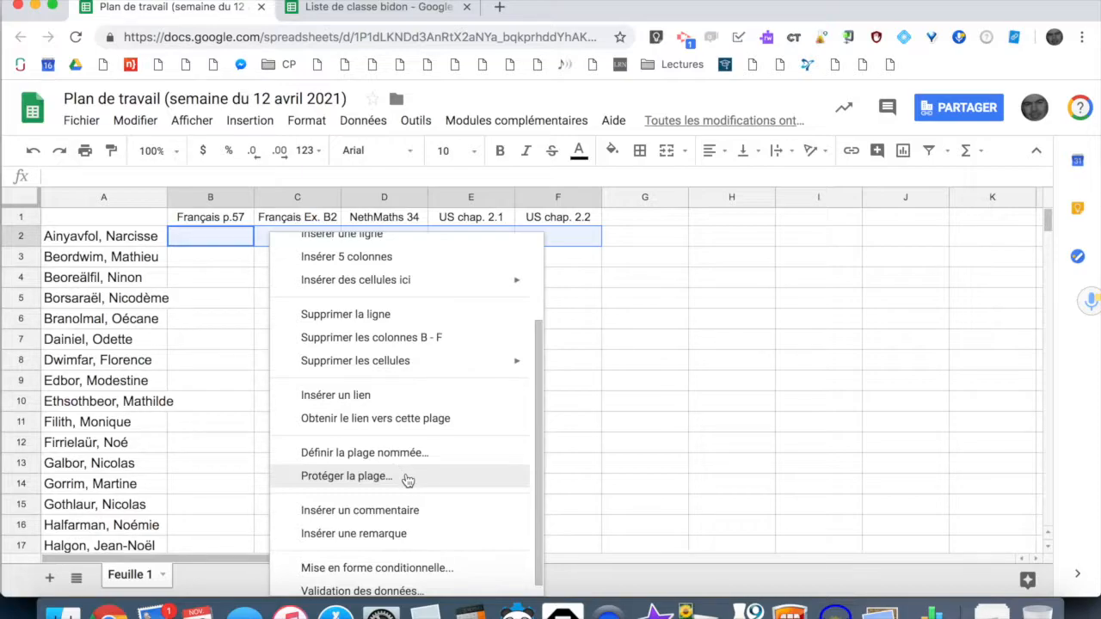
click(408, 480)
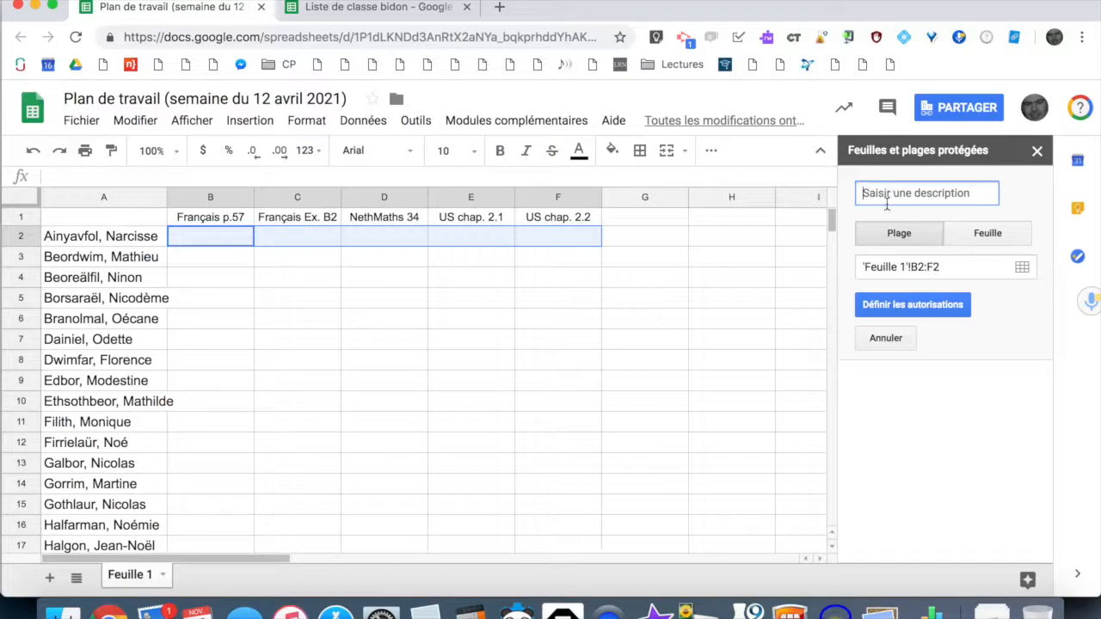
click(919, 308)
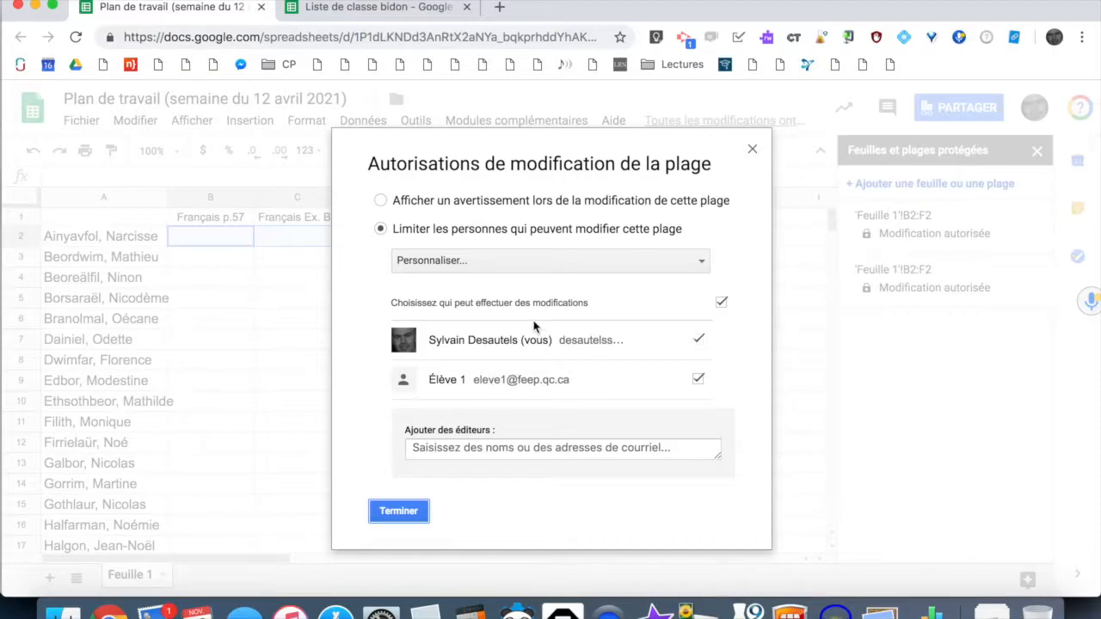
click(413, 514)
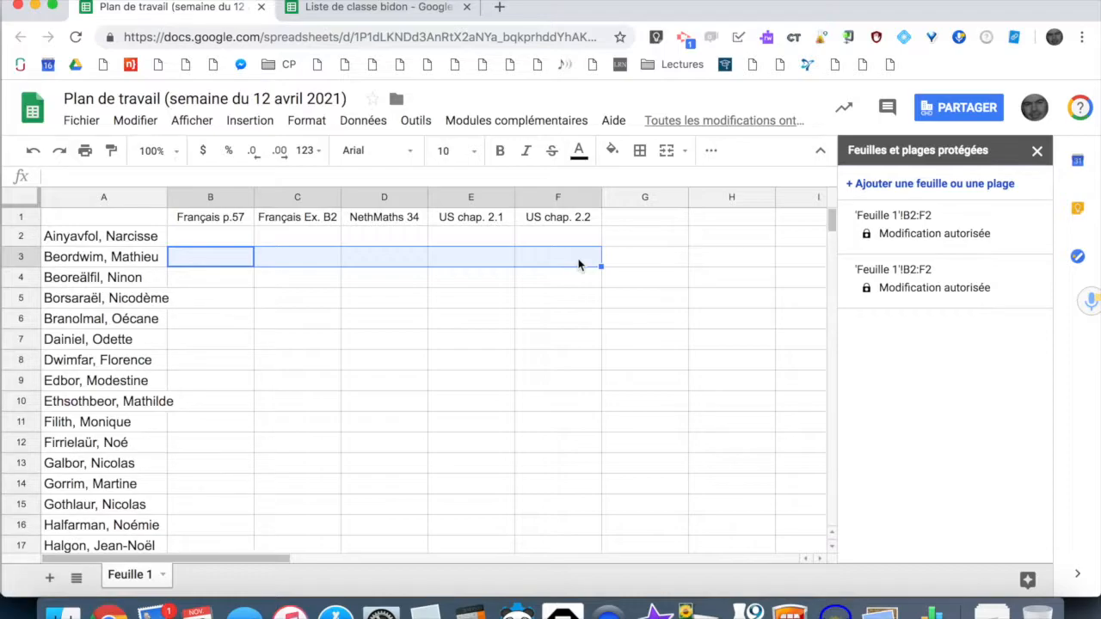
- Protect the range B3:F3 with customized editing permissions and remove the first student from its allowed editors
right_click(578, 265)
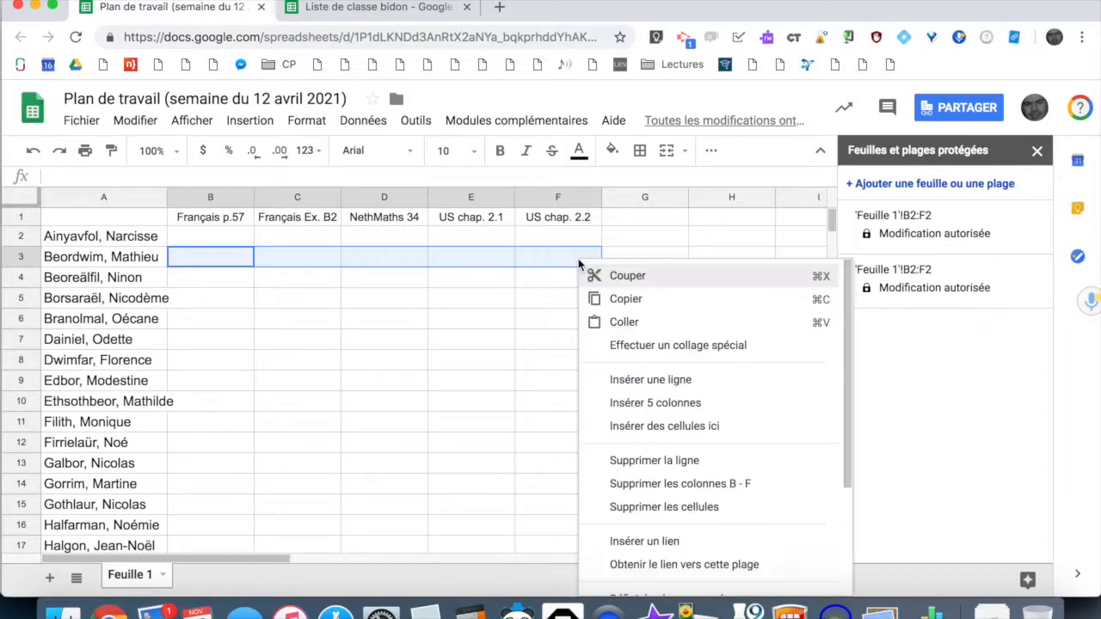
scroll(643, 464, down, 3)
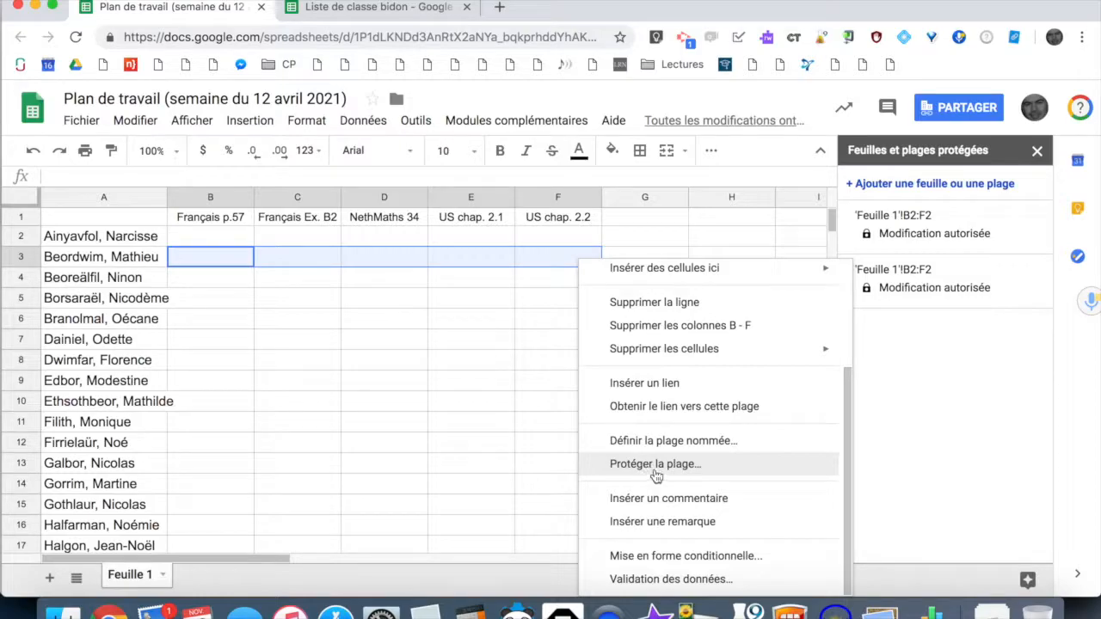
click(688, 472)
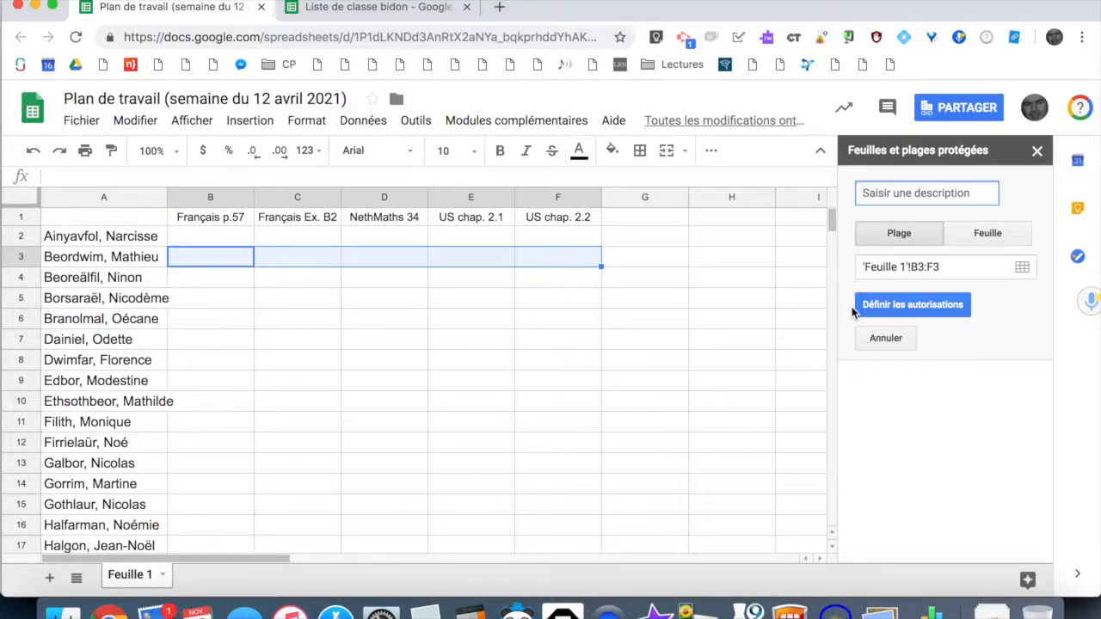
click(895, 306)
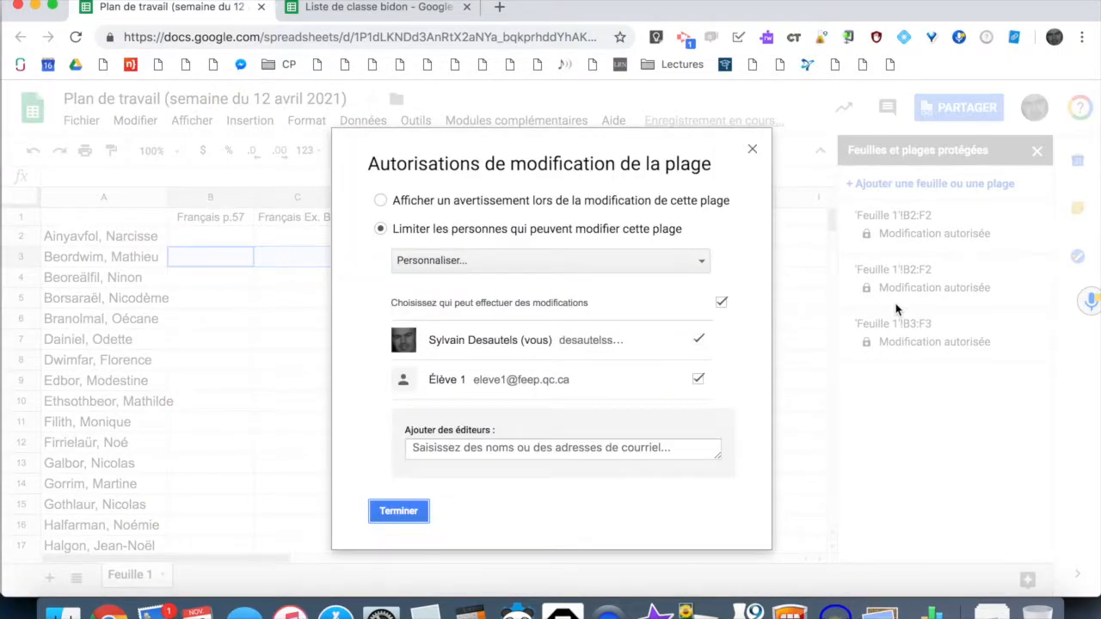
click(698, 379)
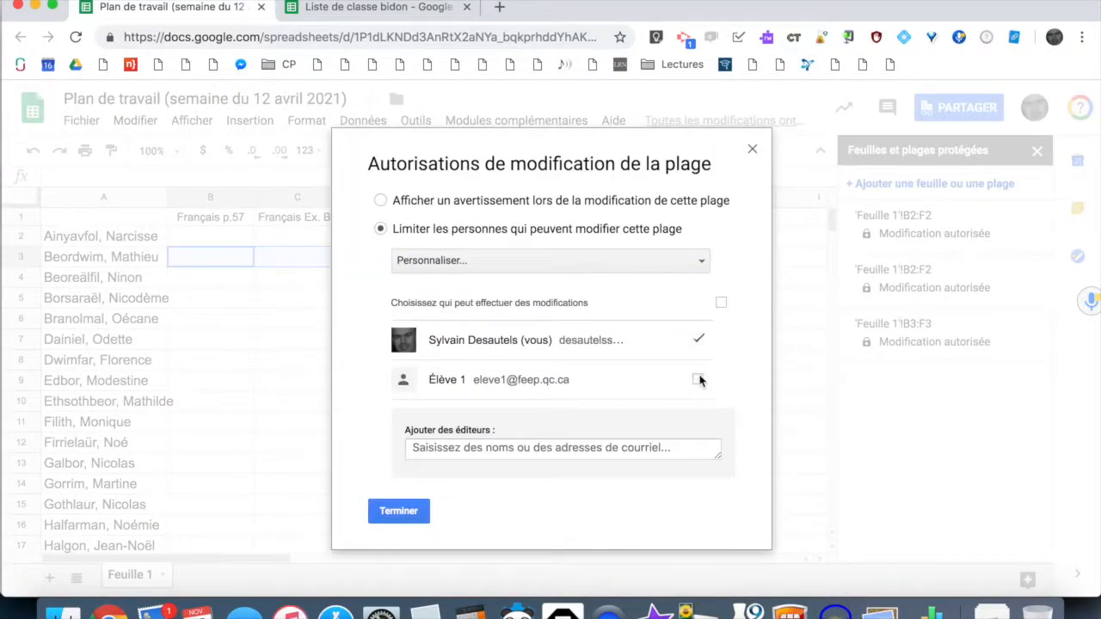
click(579, 267)
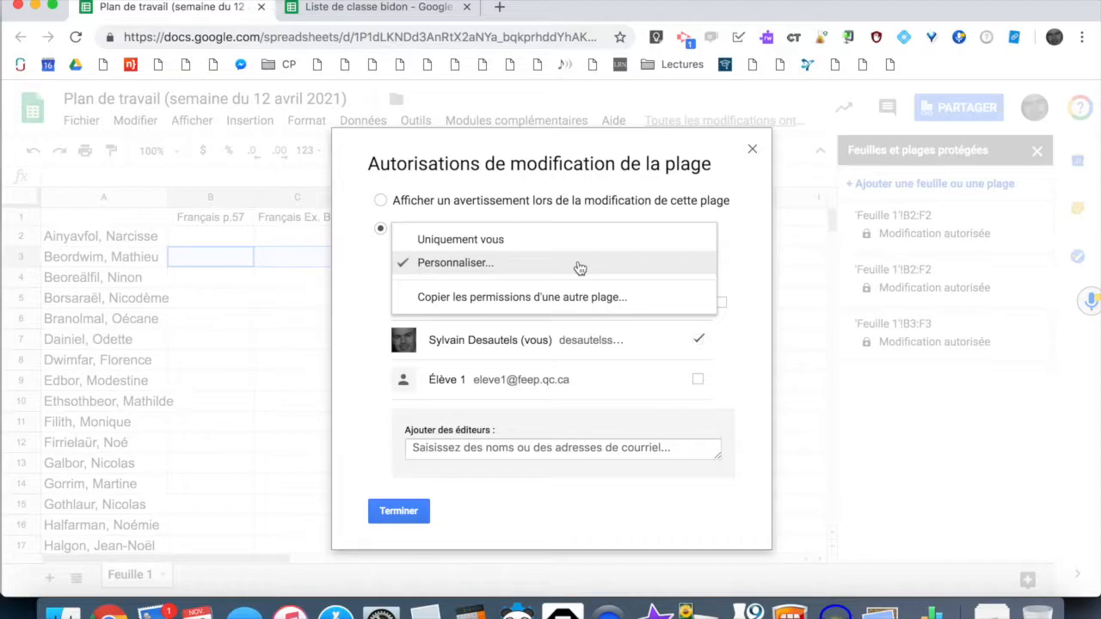
click(580, 267)
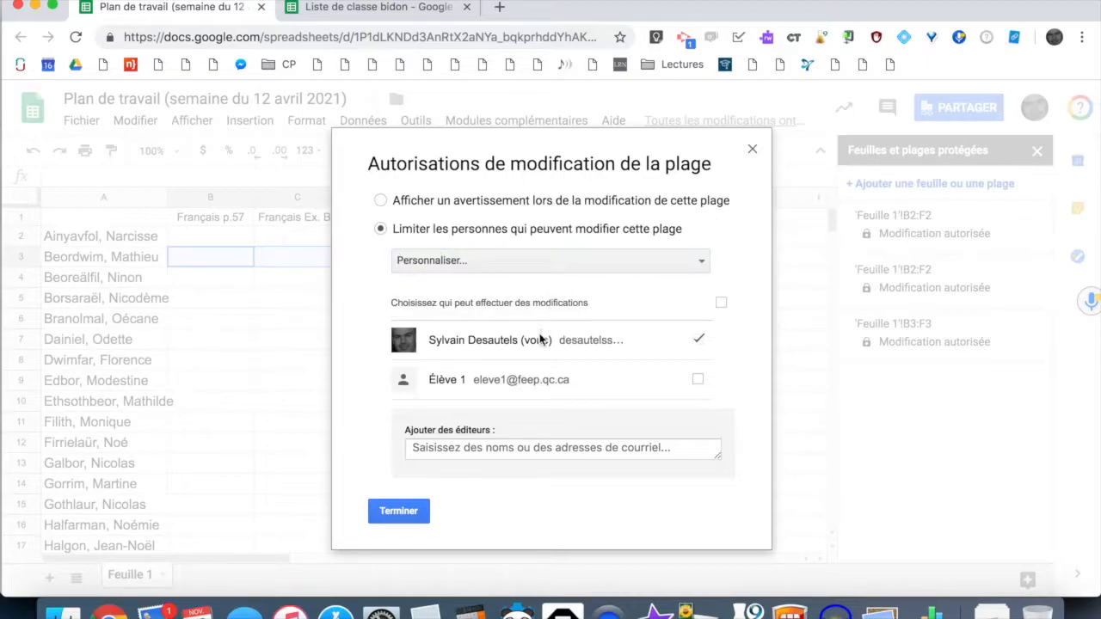
- Add the second student's e-mail as an editor of the protected range and share the file with that student
click(547, 449)
text(ele)
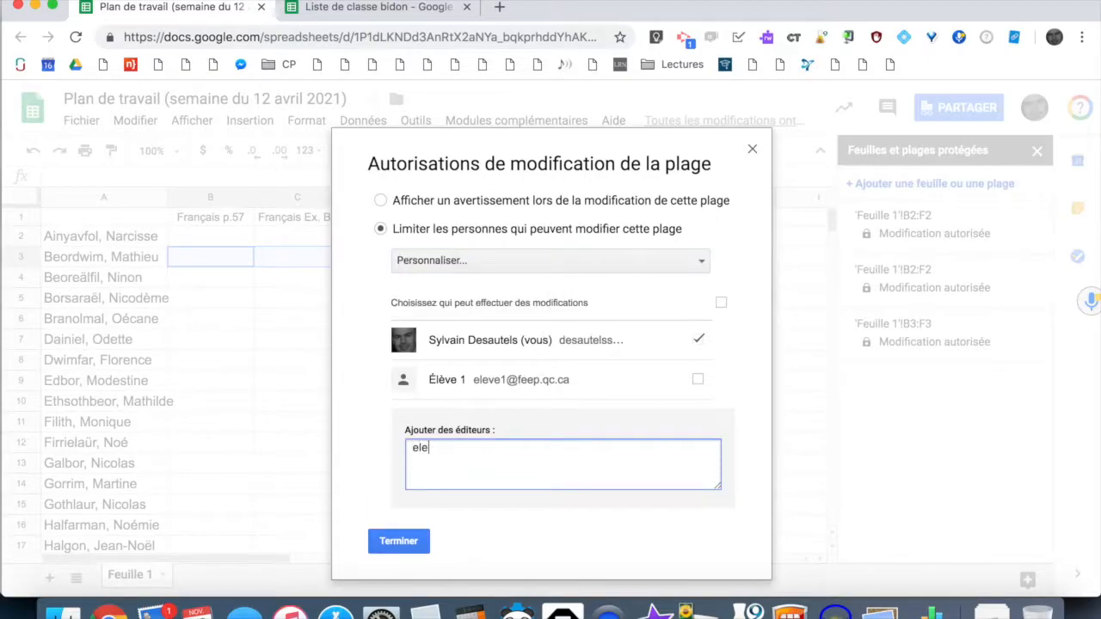
click(555, 523)
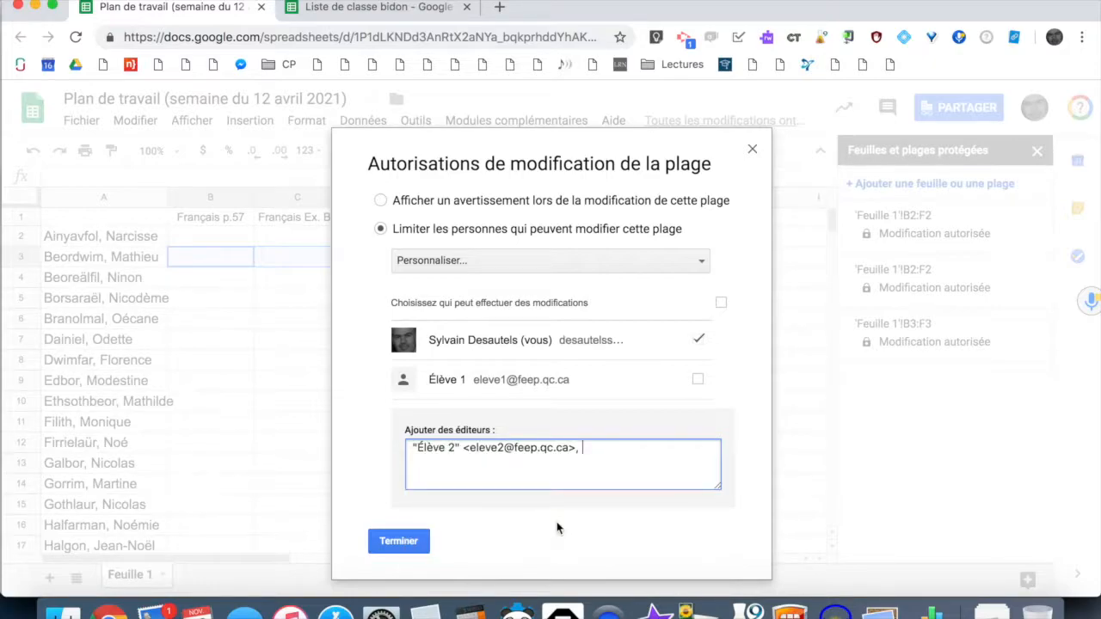
click(384, 540)
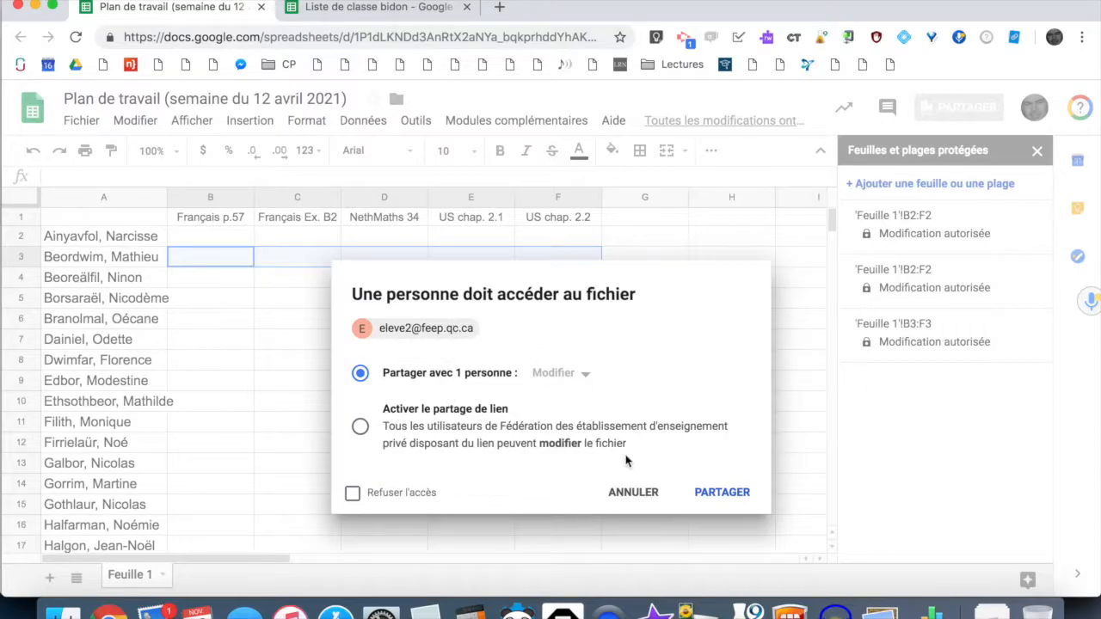
click(705, 491)
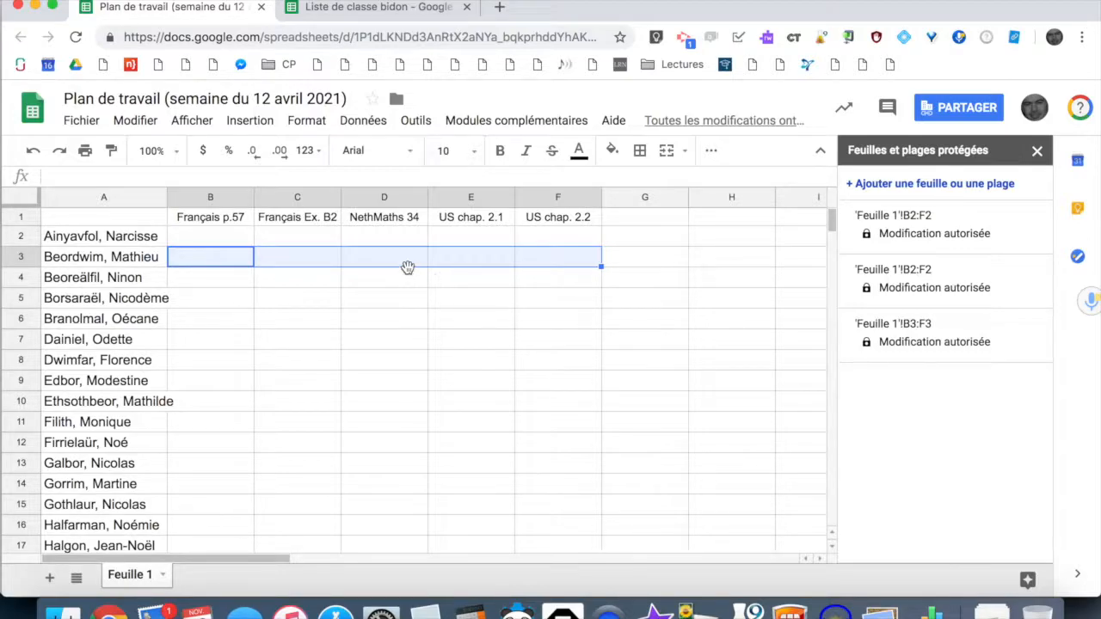
- Make a copy of the spreadsheet named "Plan de travail (semaine du 19 avril 2021)" in the Tutoriels et exemples folder
click(82, 120)
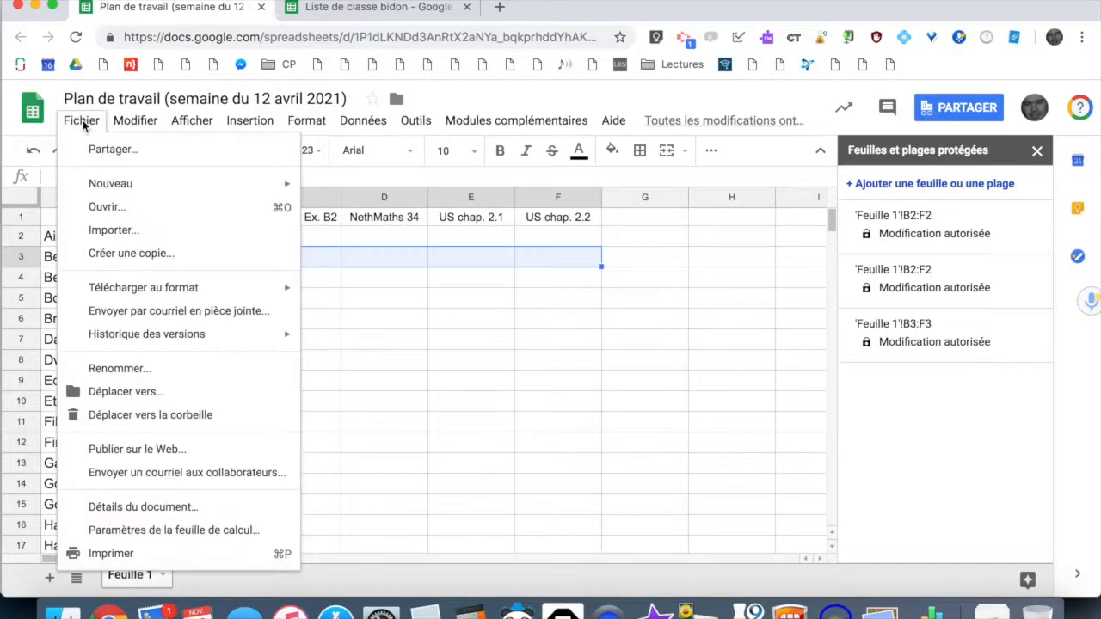
click(187, 256)
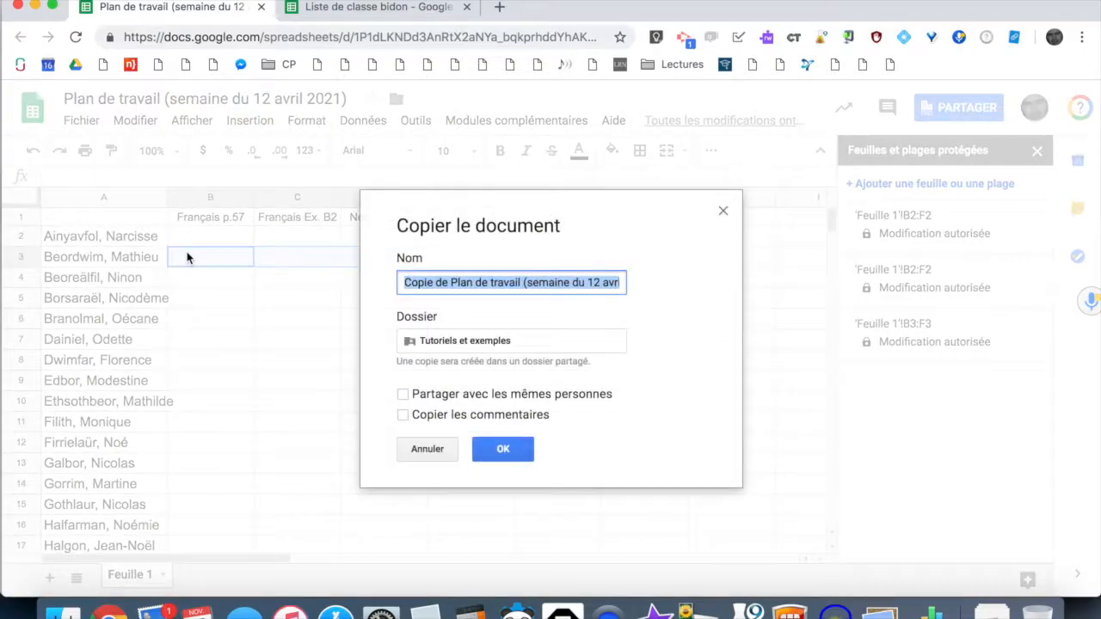
click(451, 284)
drag(451, 284, 387, 293)
key(BackSpace)
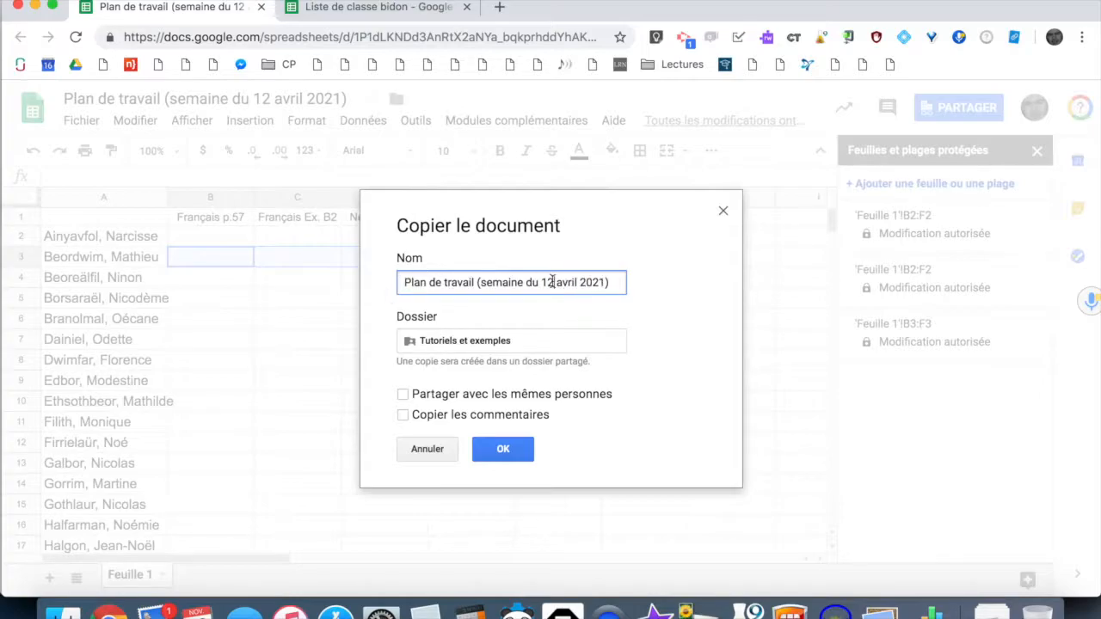
key(BackSpace)
text(9)
click(503, 449)
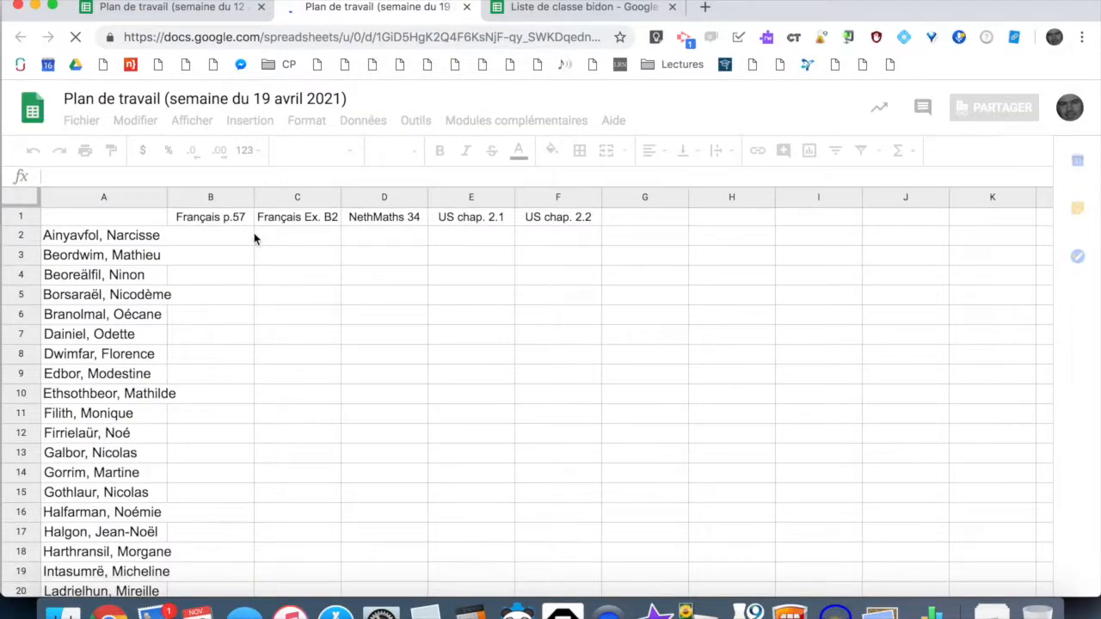
click(228, 225)
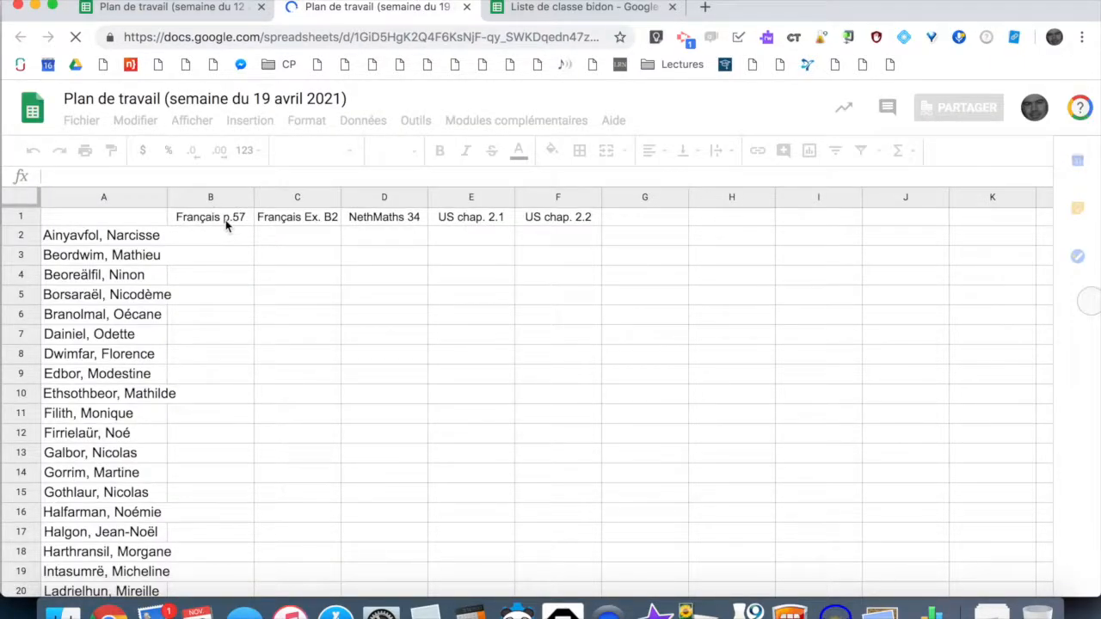